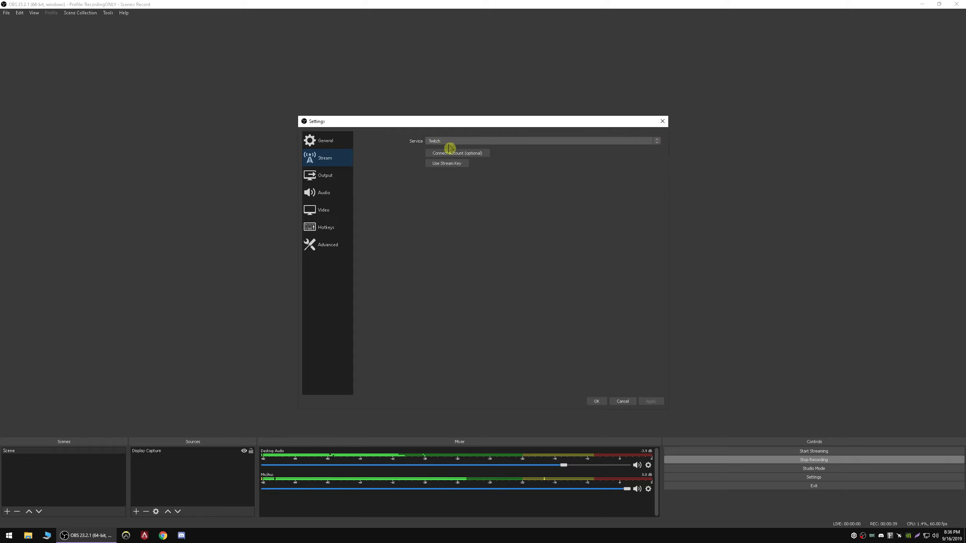
Show the Output settings for streaming
left_click(326, 178)
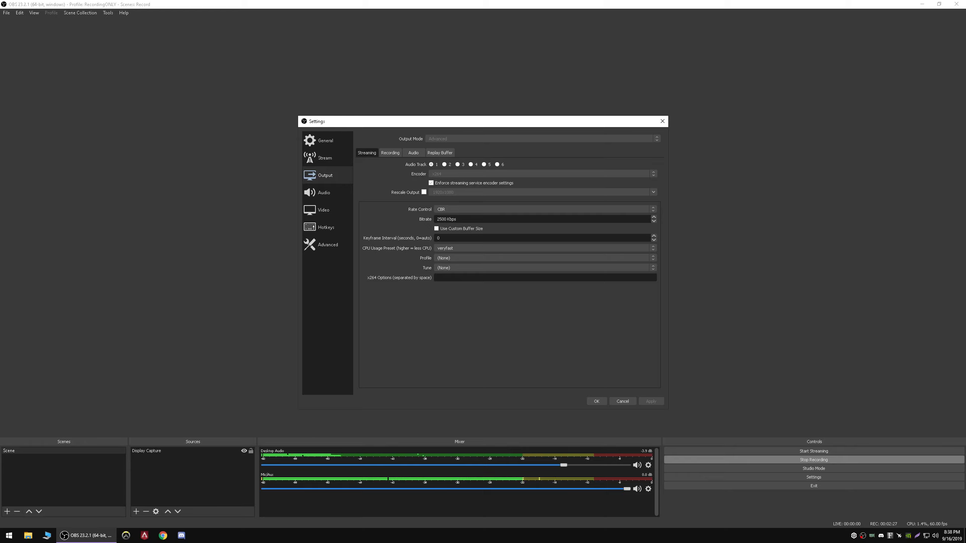
Launch HWiNFO64 in sensors-only mode and dismiss its update offer
left_click(3, 536)
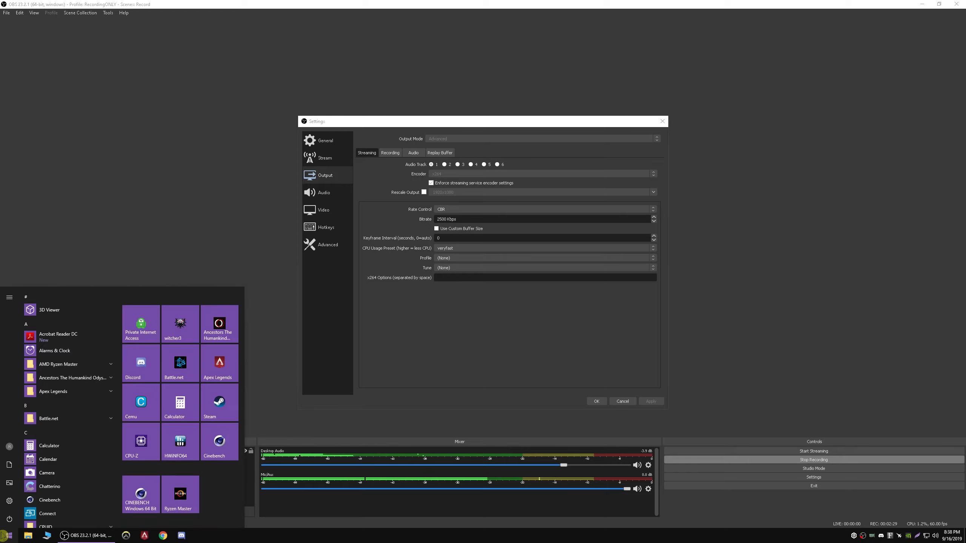
type("hwinfo")
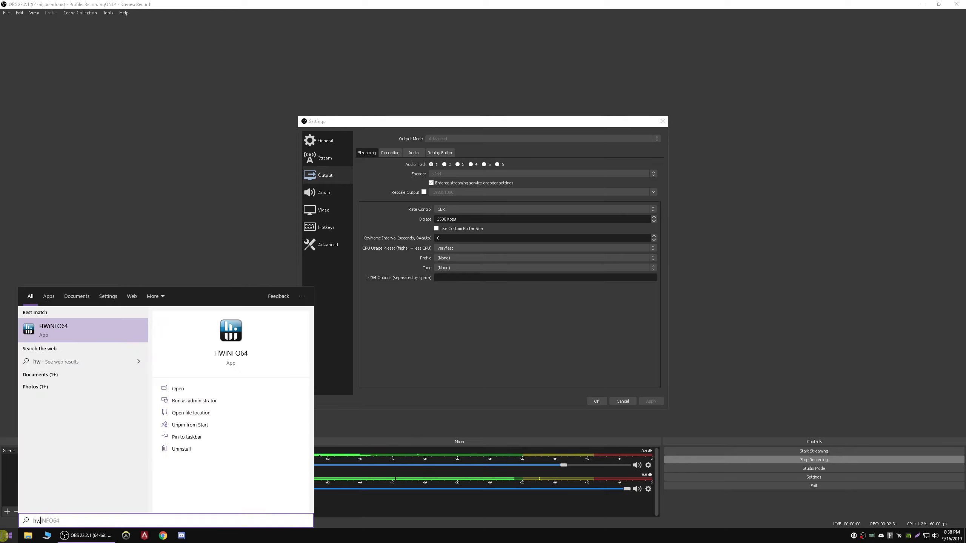
key("Return")
left_click(444, 320)
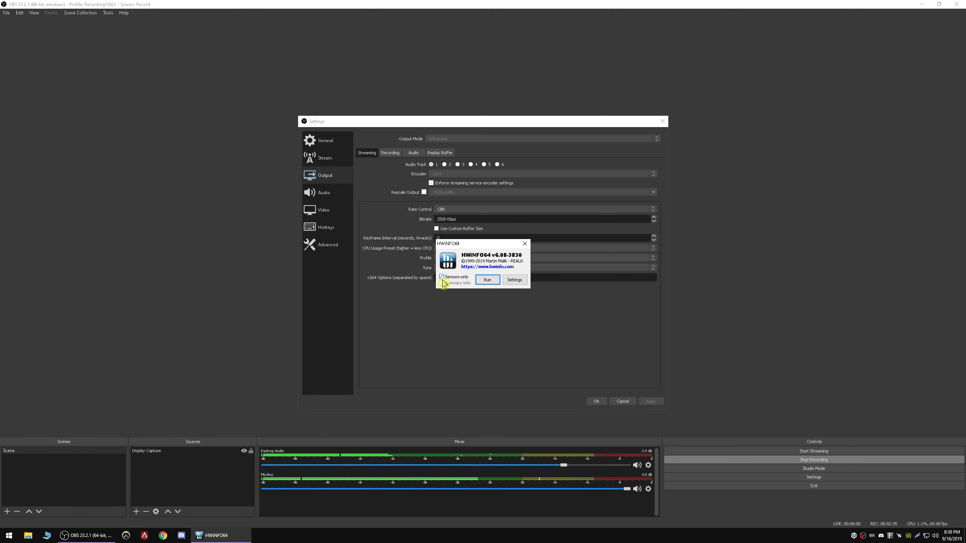
left_click(488, 280)
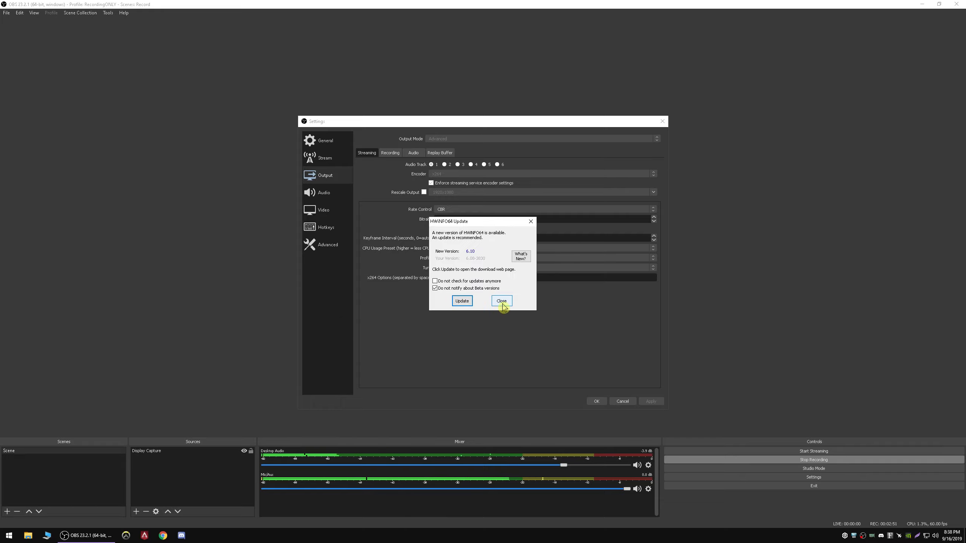
left_click(501, 301)
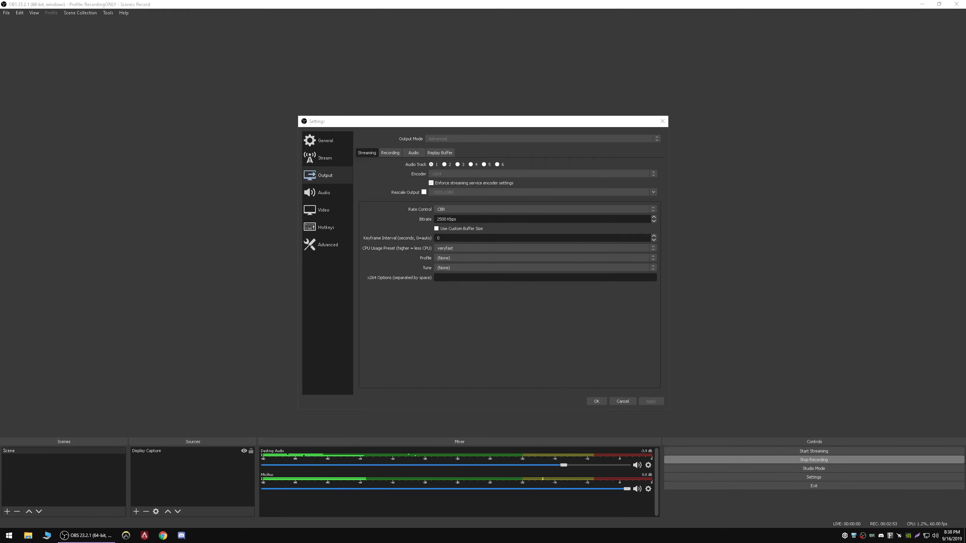
Maximize the HWiNFO64 sensor window and examine the CPU usage, temperature and GPU readings
left_click_drag(134, 105, 400, 2)
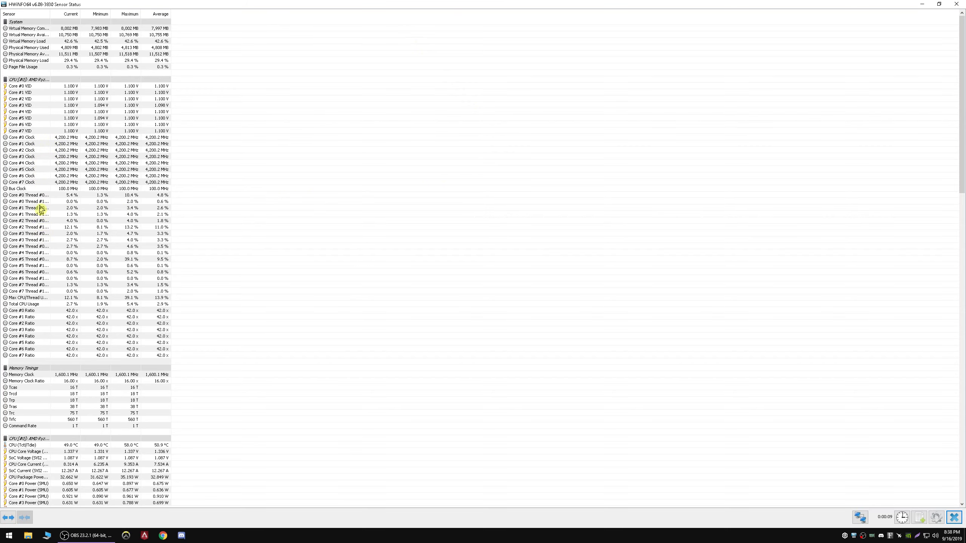
scroll(106, 133, "down", 8)
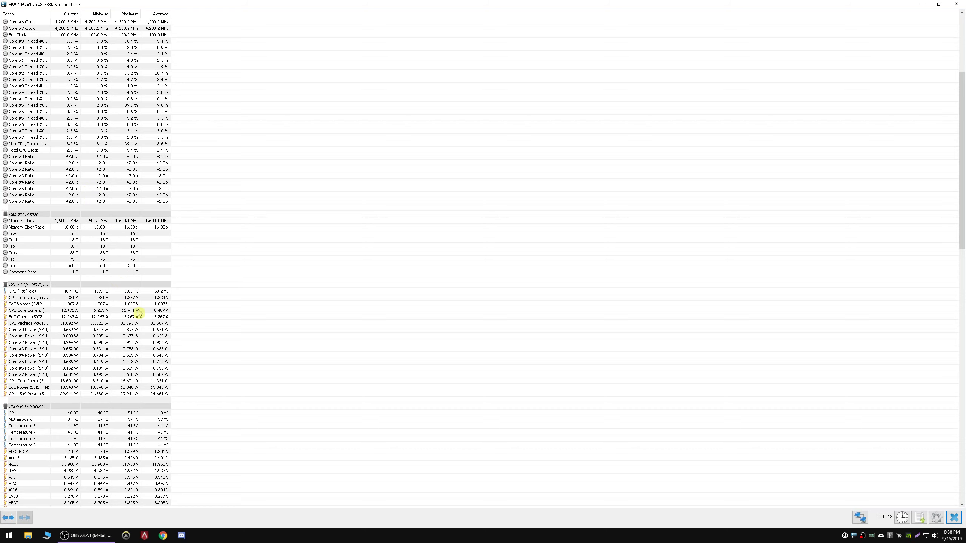
scroll(137, 331, "down", 3)
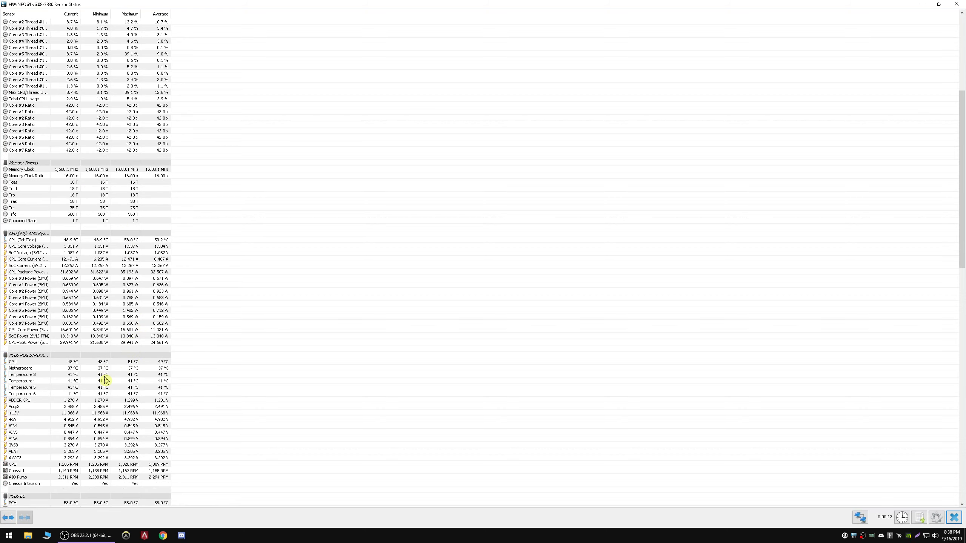
scroll(104, 377, "down", 3)
scroll(82, 347, "up", 5)
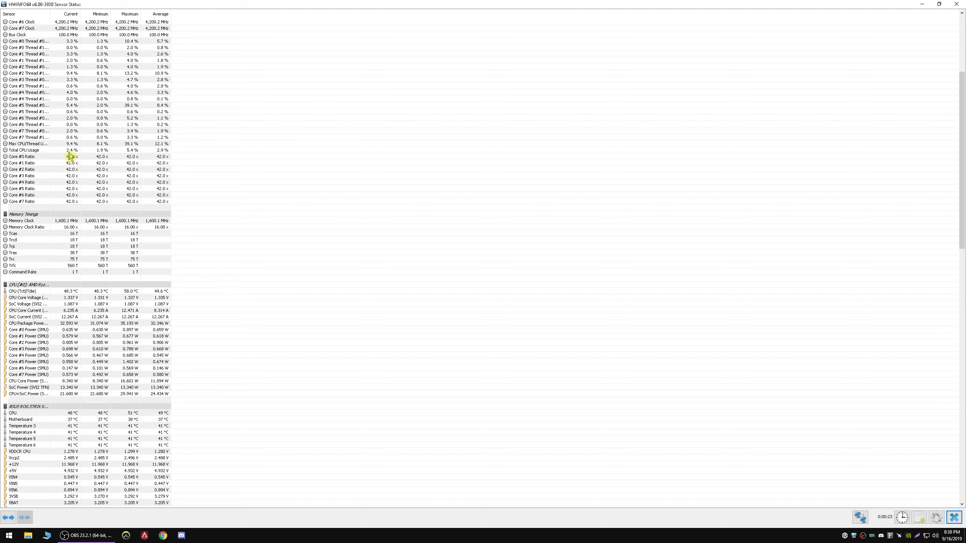
scroll(71, 156, "down", 20)
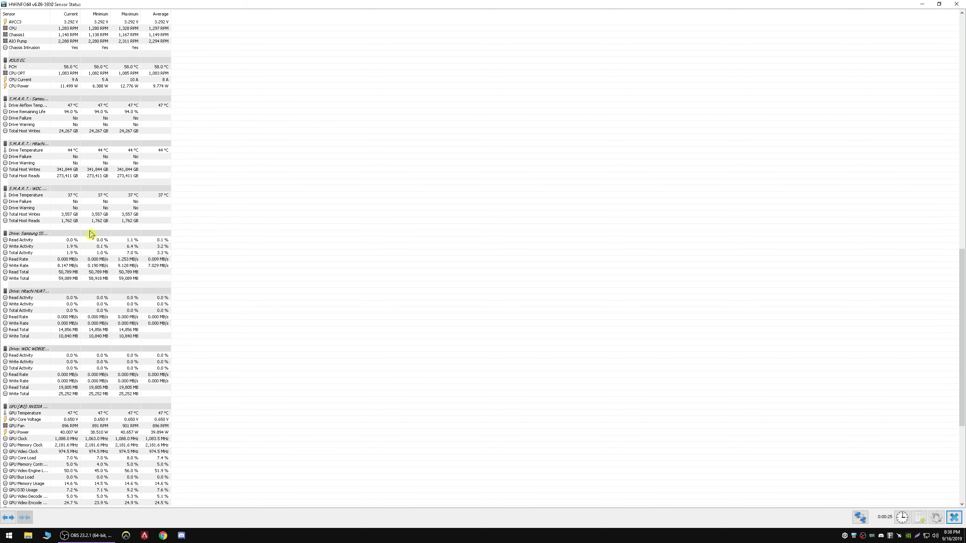
scroll(102, 261, "down", 3)
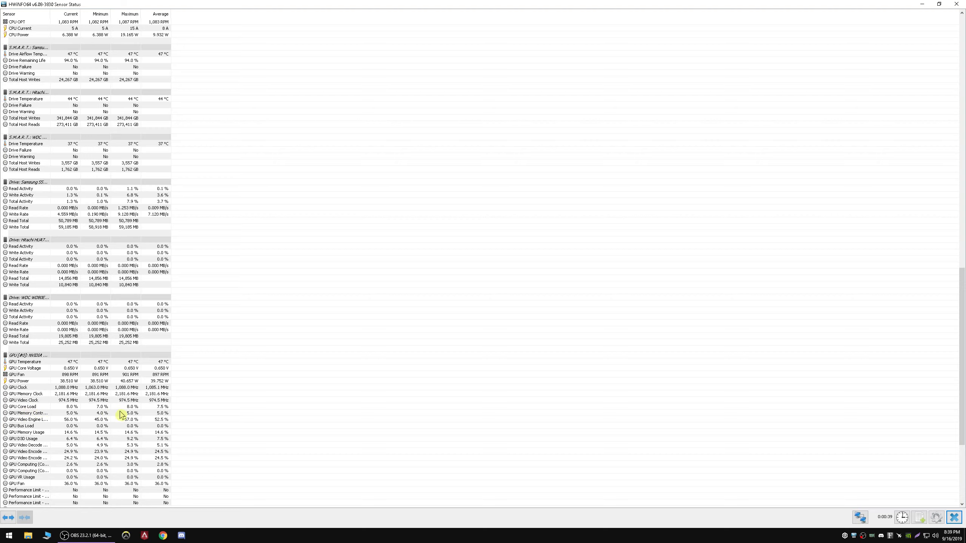
Arrange the HWiNFO64 sensor window on the right half of the screen beside the OBS Settings dialog, showing the CPU usage readings
double_click(397, 5)
left_click_drag(394, 13, 876, 17)
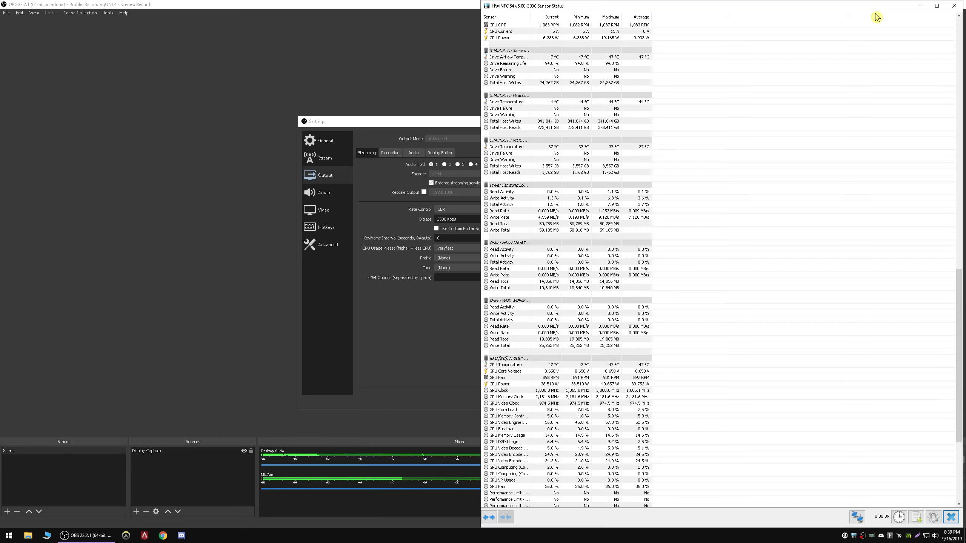
left_click_drag(430, 121, 214, 109)
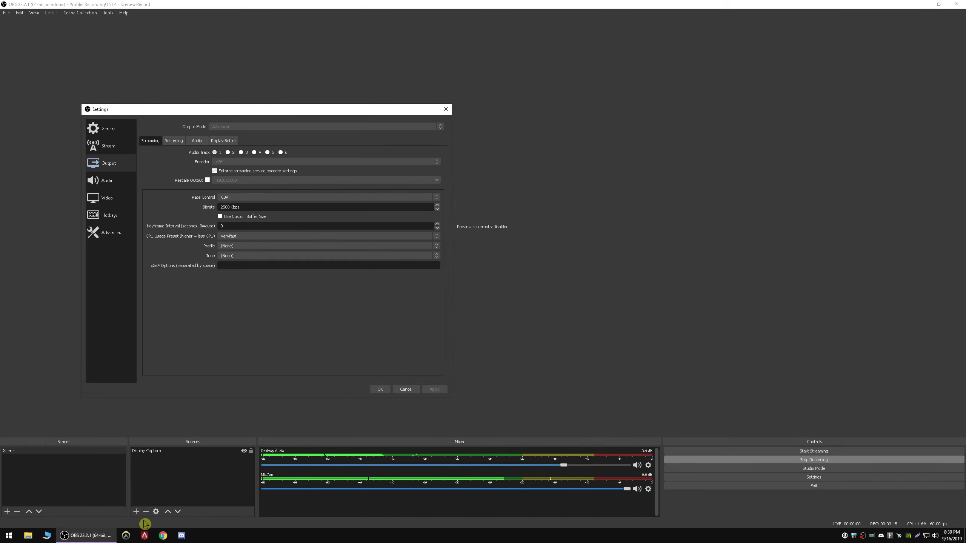
left_click(856, 537)
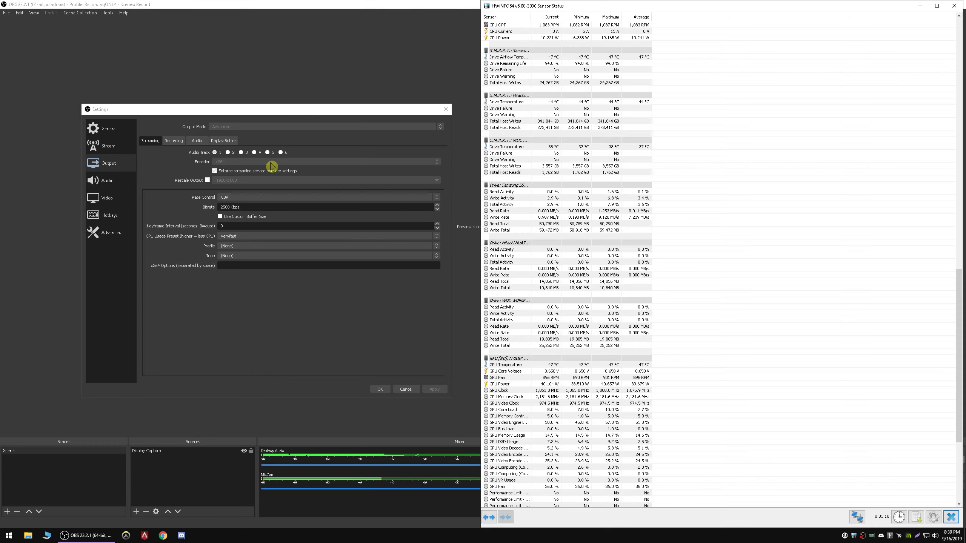
scroll(540, 263, "up", 20)
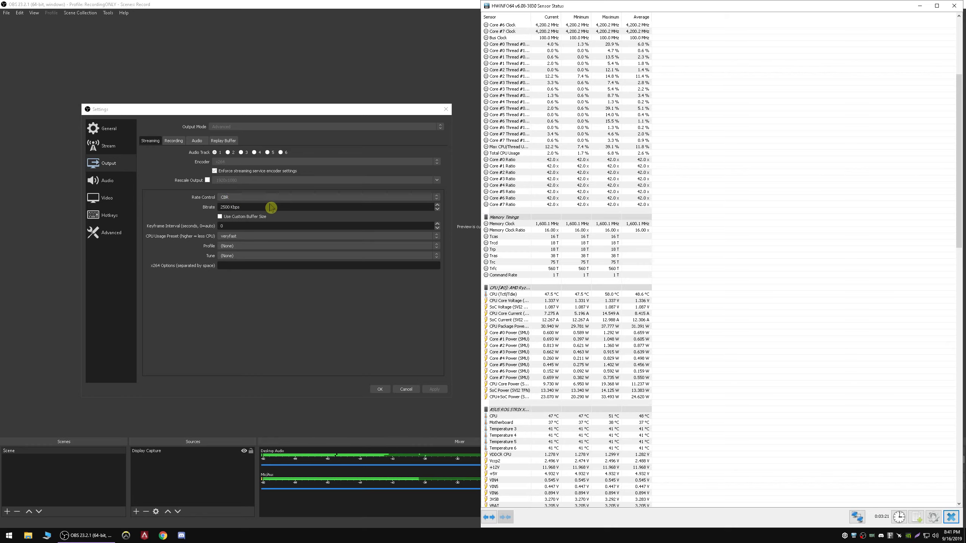
Set the streaming bitrate to 5000 Kbps in the OBS Output settings
left_click(256, 206)
double_click(248, 206)
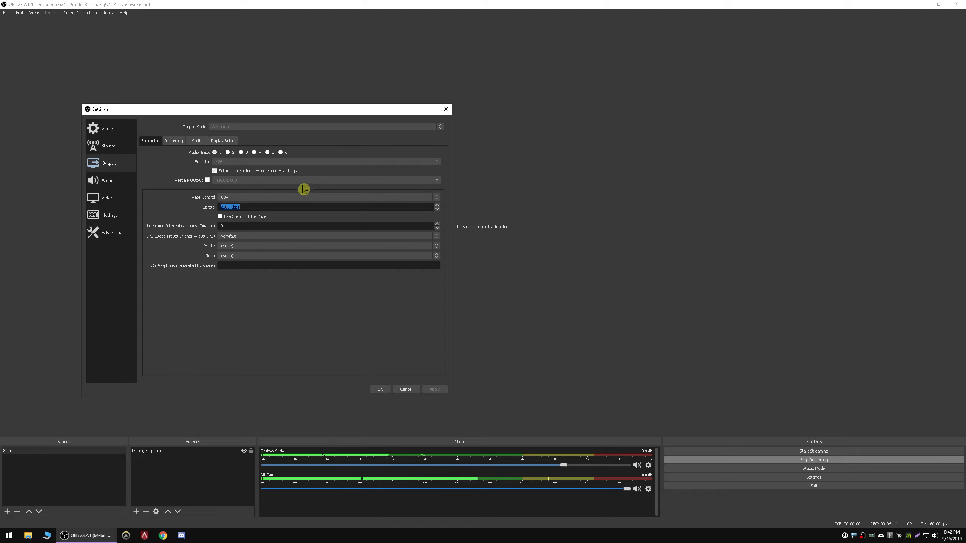
left_click(258, 207)
type("3")
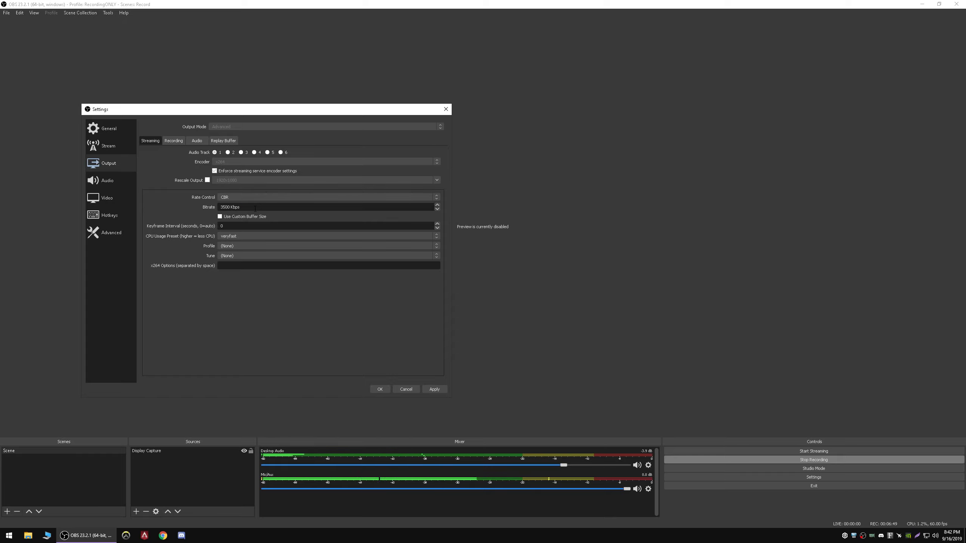
key("BackSpace")
key("BackSpace")
key("BackSpace")
type("50")
Set the keyframe interval to 2 seconds
key("Tab")
key("Tab")
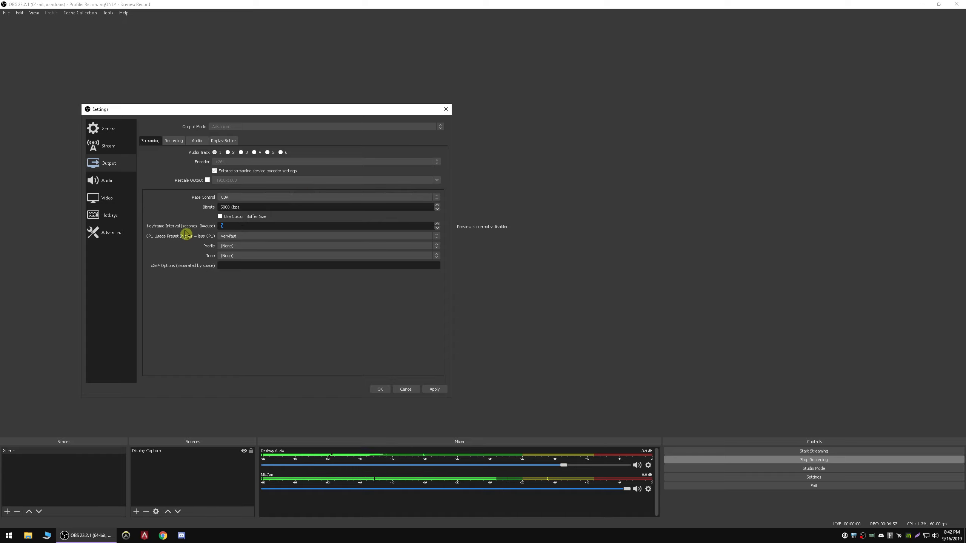
type("2")
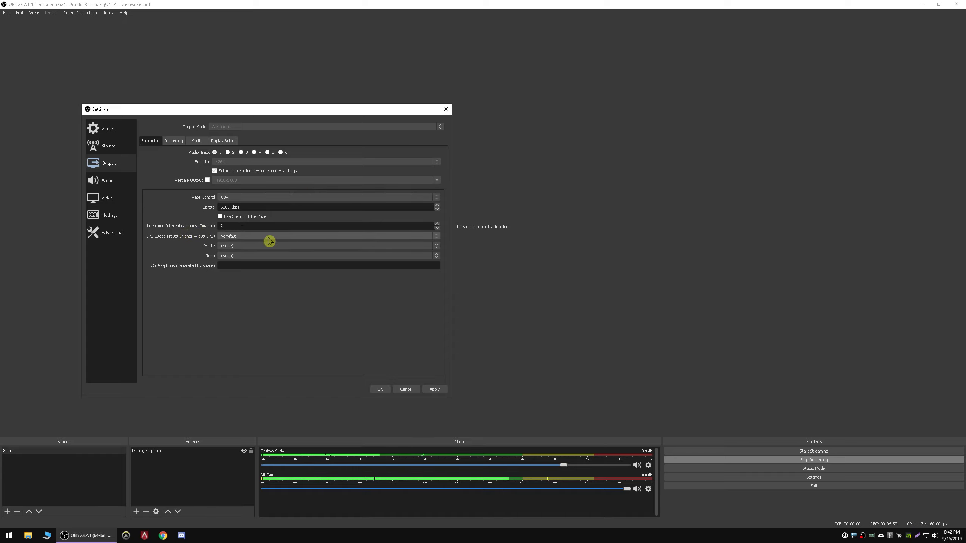
Review the CPU usage presets and set the preset to faster
left_click(247, 238)
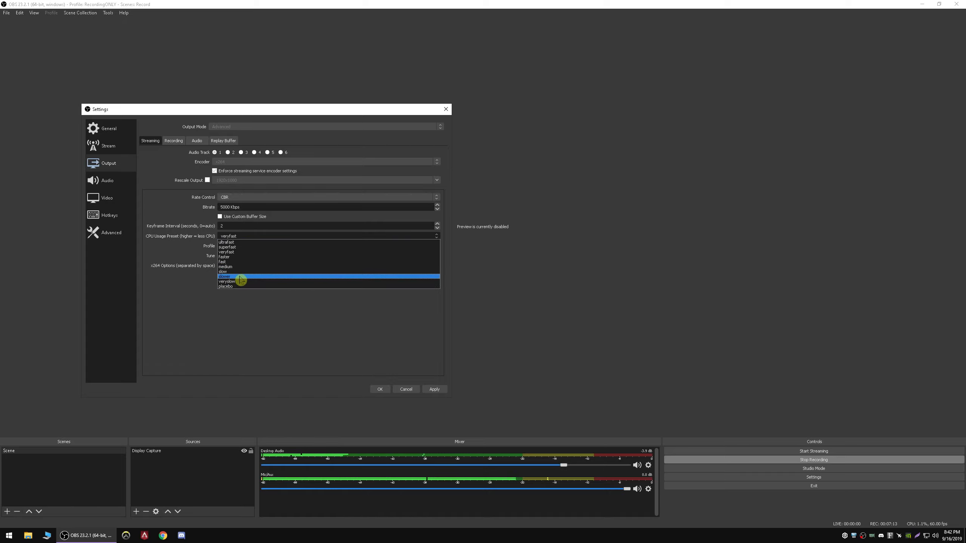
left_click(242, 252)
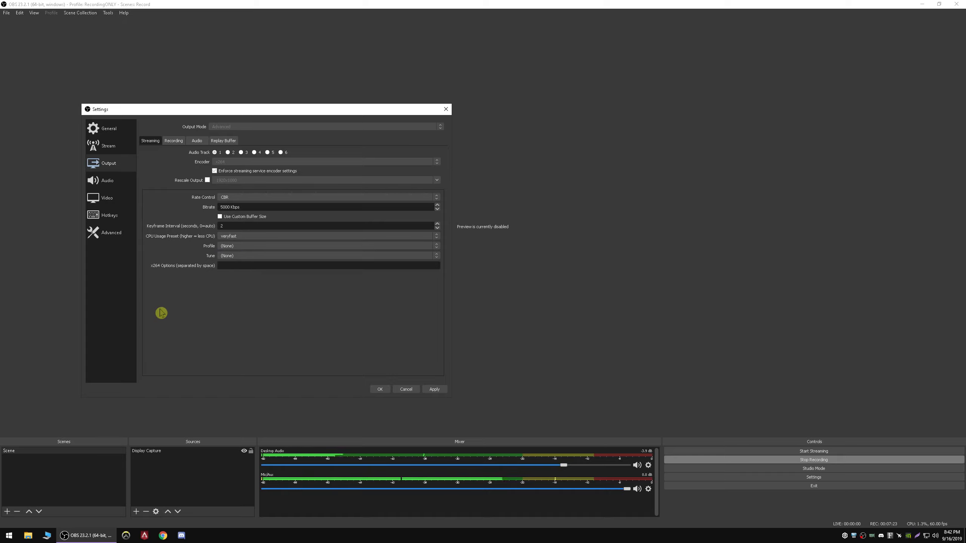
left_click(256, 237)
left_click(244, 259)
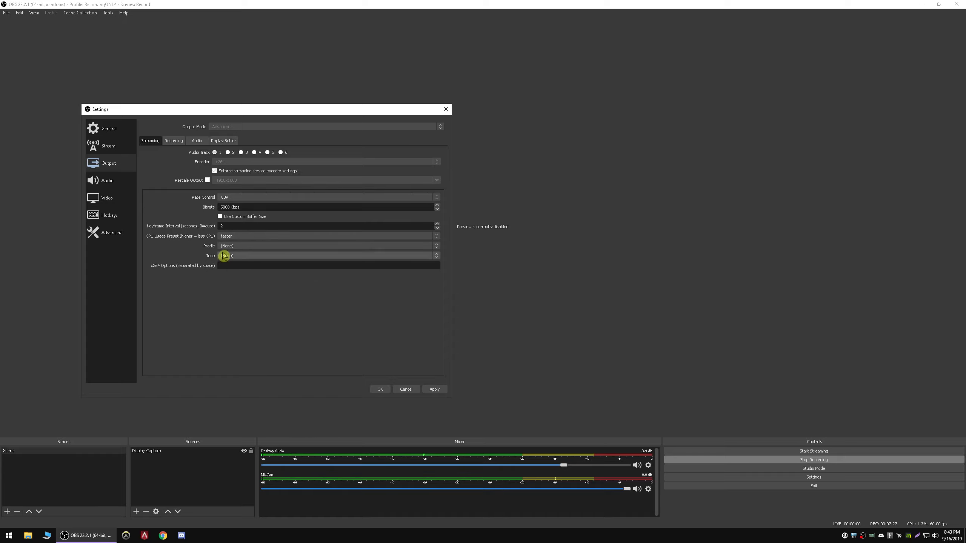
Set the encoder profile to high and show the Video settings
left_click(246, 247)
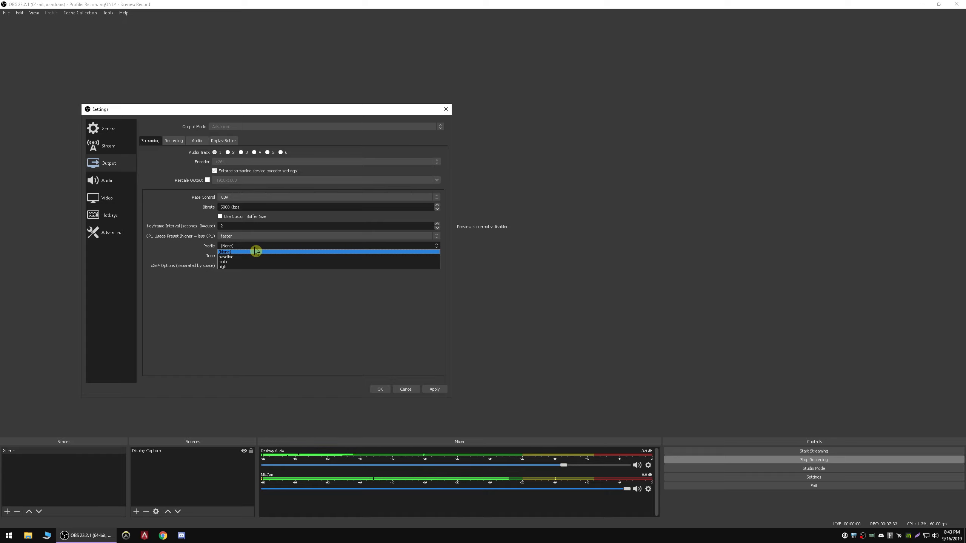
left_click(234, 266)
left_click(232, 247)
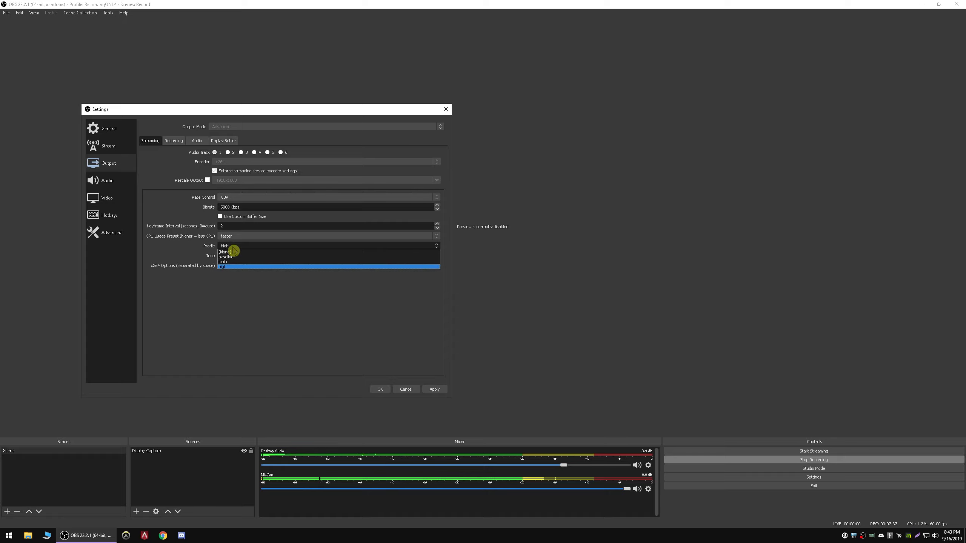
left_click(228, 246)
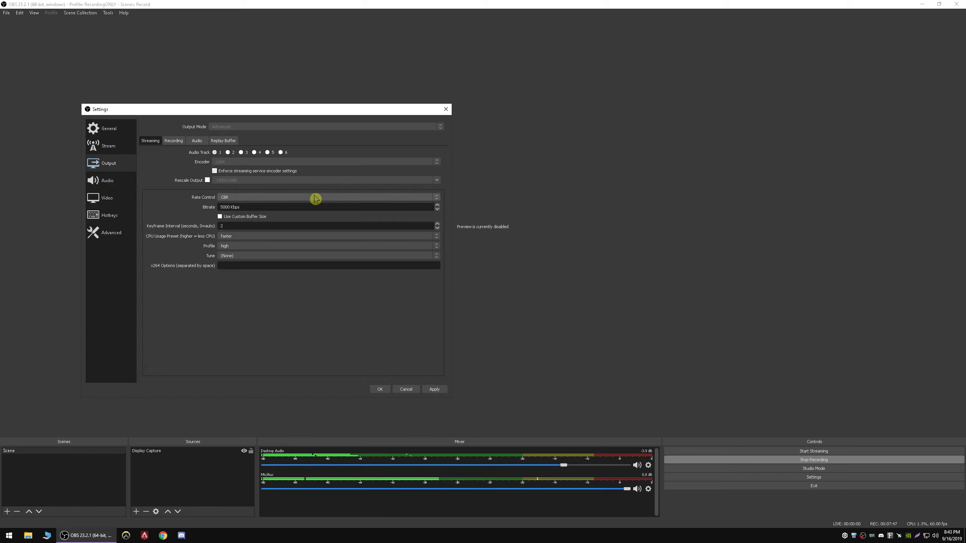
left_click(117, 197)
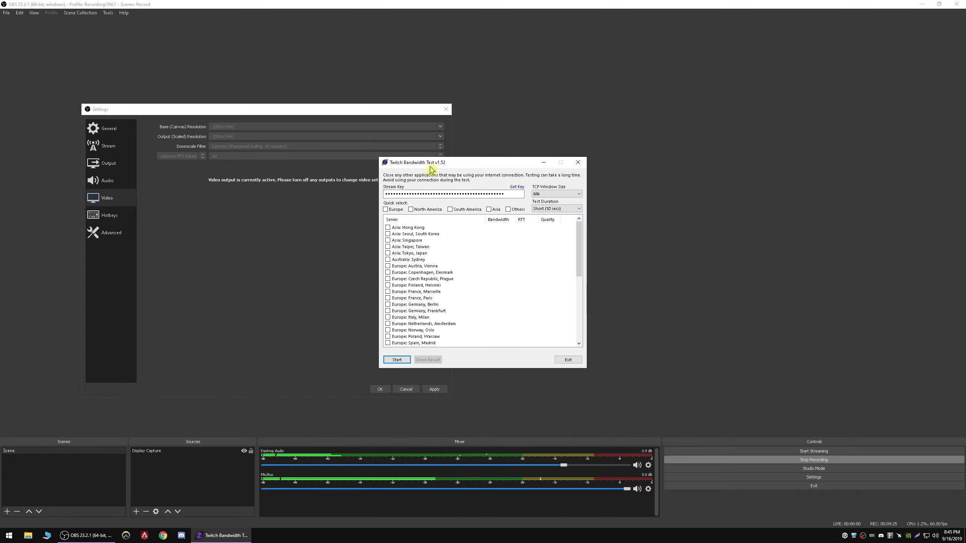
Switch to Twitch Bandwidth Test and place its window beside the OBS Settings dialog
left_click_drag(430, 167, 512, 24)
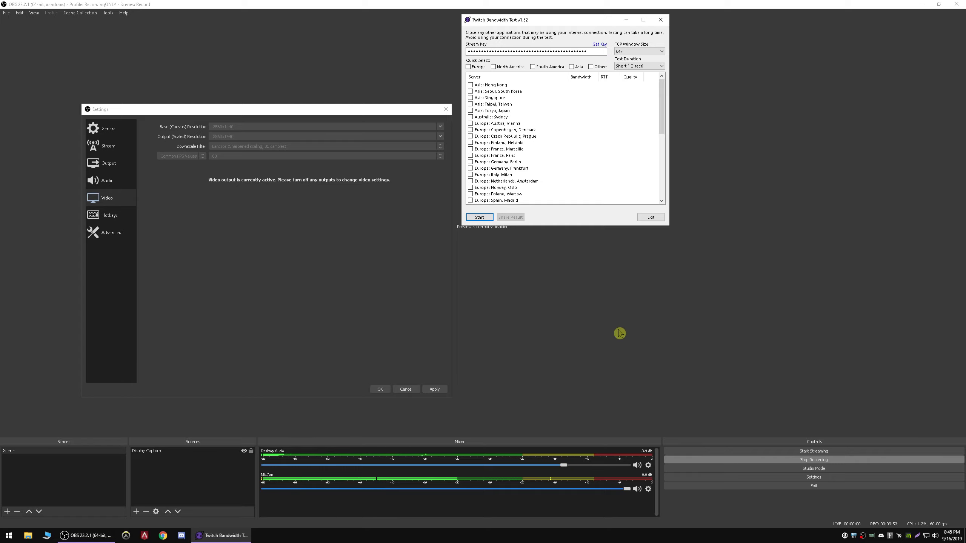
mouse_move(564, 23)
left_mouse_down()
mouse_move(573, 18)
mouse_move(565, 23)
left_mouse_up()
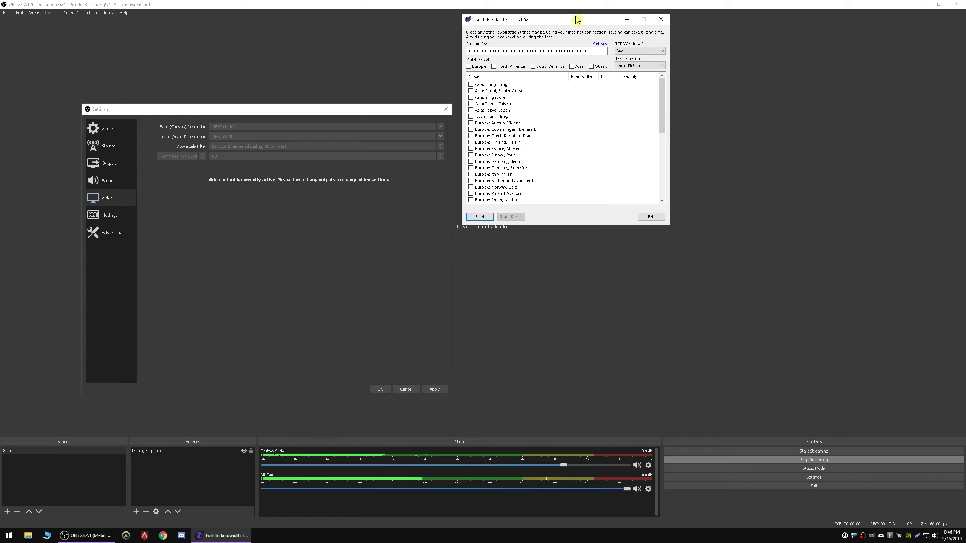
left_click_drag(574, 19, 577, 139)
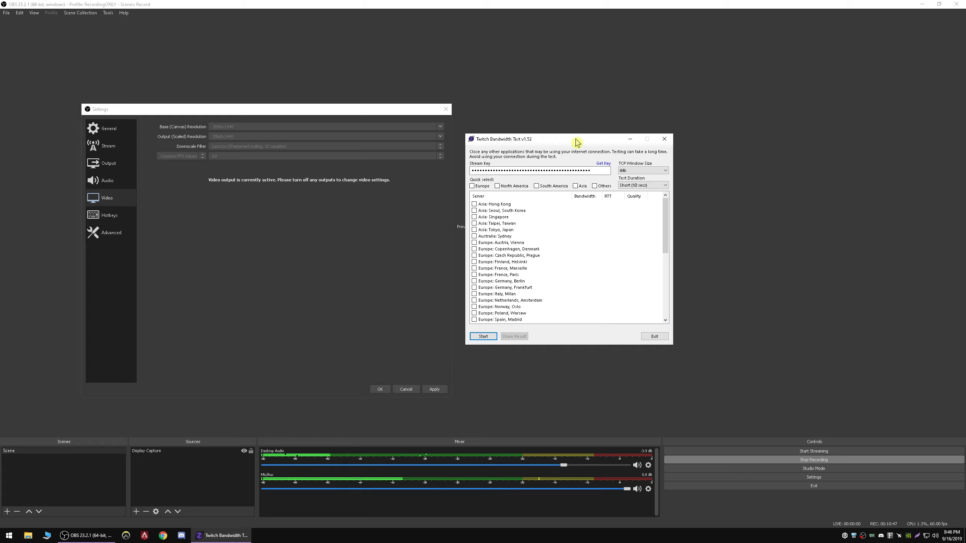
left_click(491, 170)
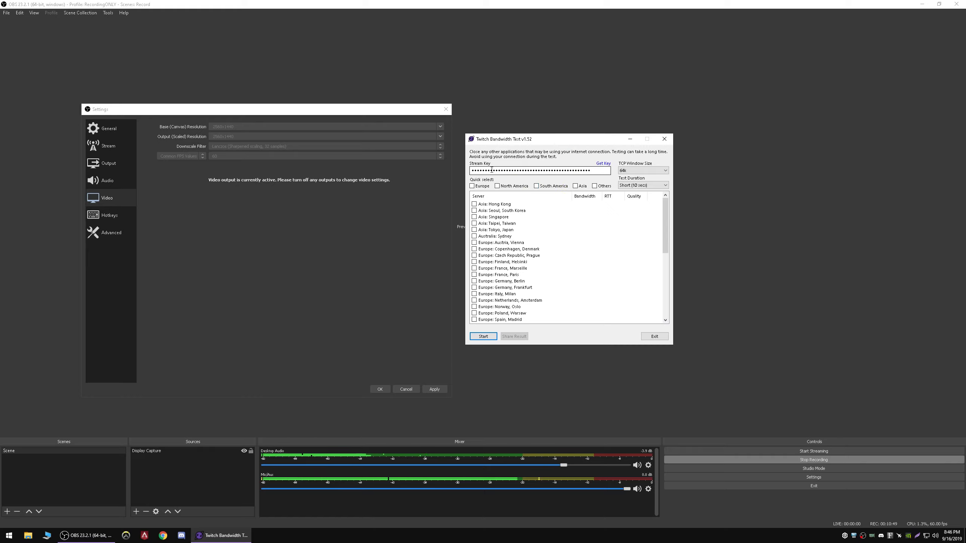
Select the US West servers San Jose, Los Angeles and San Francisco for the bandwidth test
scroll(518, 232, "down", 10)
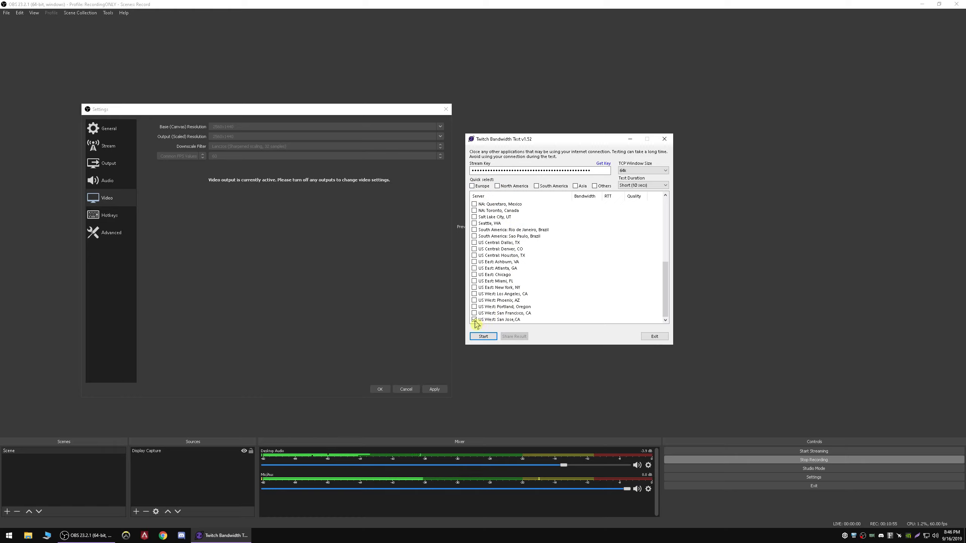
left_click(476, 320)
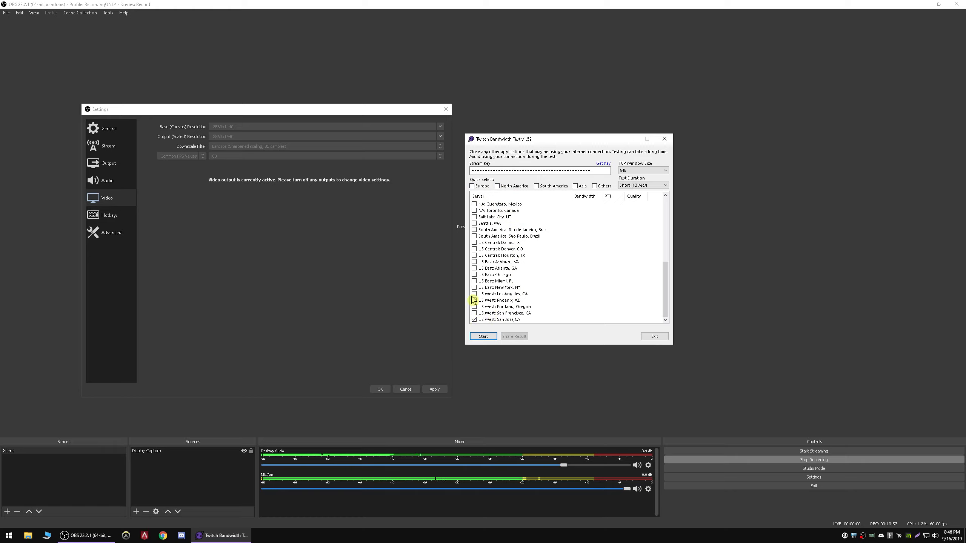
left_click(475, 295)
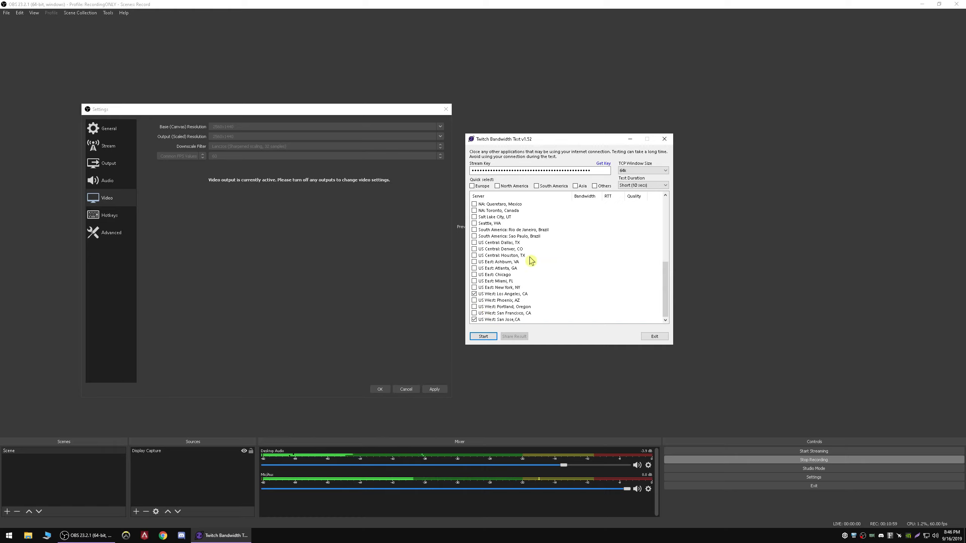
left_click(481, 313)
Run the bandwidth test on the selected servers with the Short (10 secs) duration, and exit the tester
left_click(641, 185)
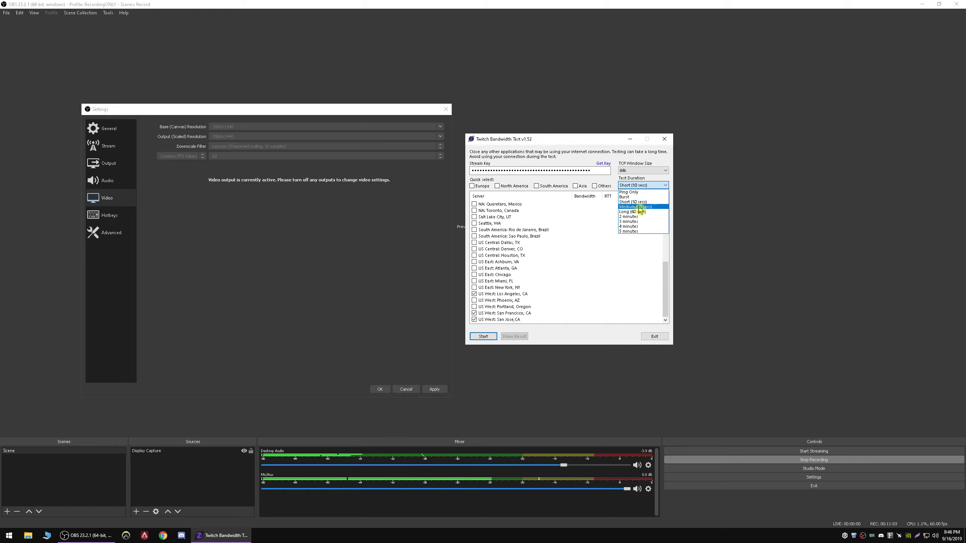
left_click(553, 286)
left_click(494, 336)
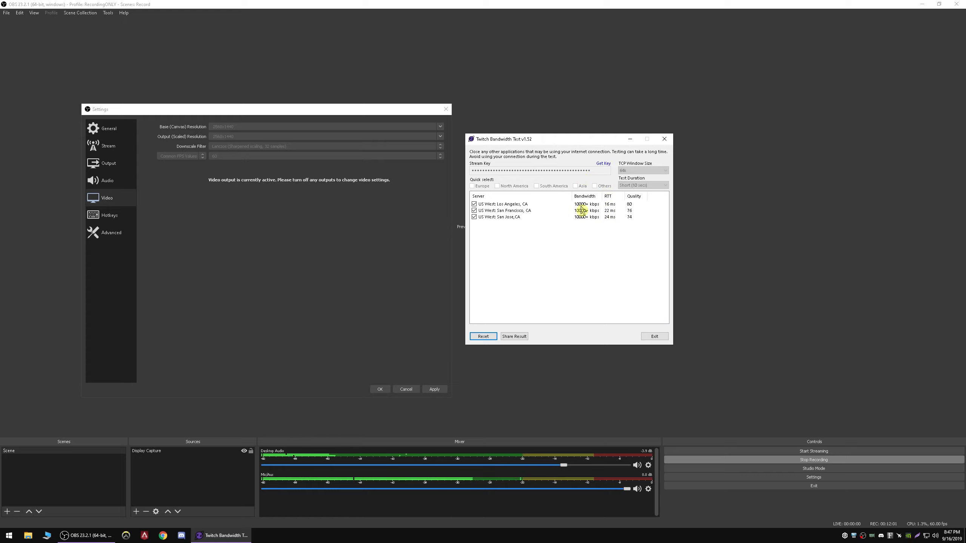
left_click(654, 336)
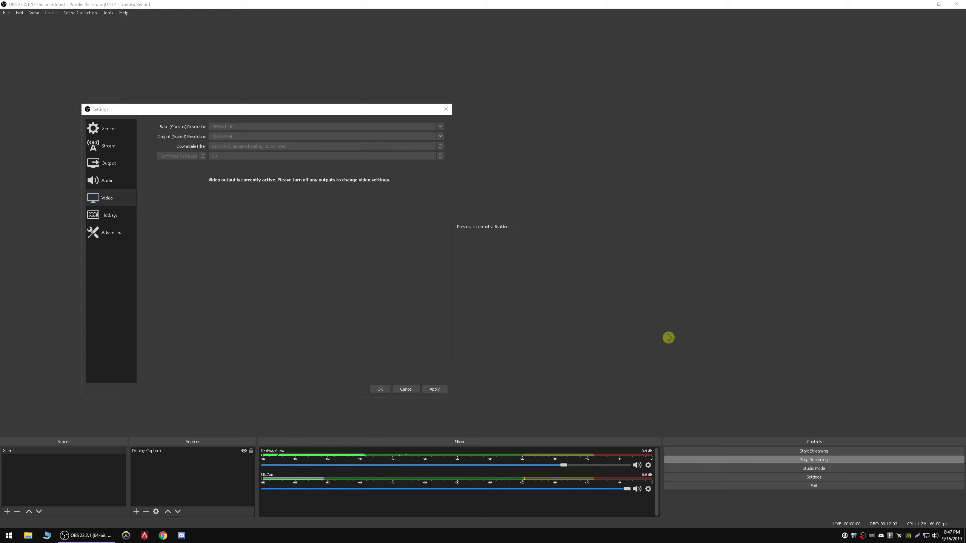